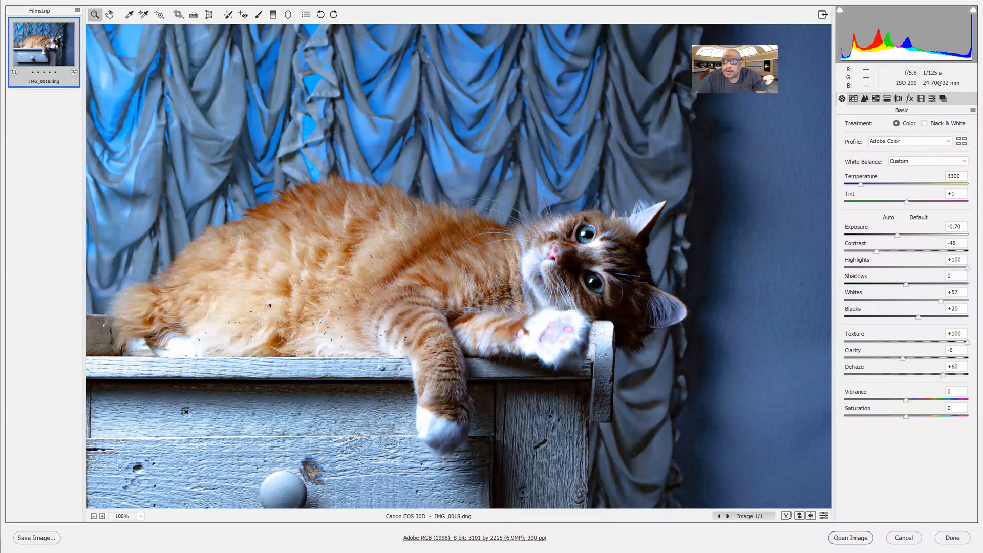
Step: Reset the Basic adjustments to their defaults and shift the white balance temperature slightly cooler, to about 4250
click(912, 131)
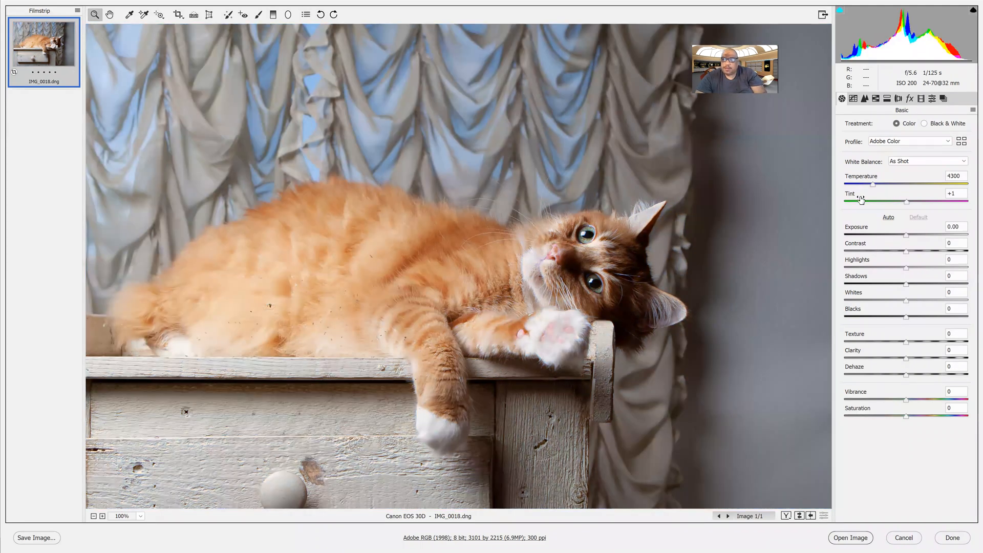
mouse_move(871, 184)
mouse_down()
mouse_move(884, 183)
mouse_move(872, 188)
mouse_up()
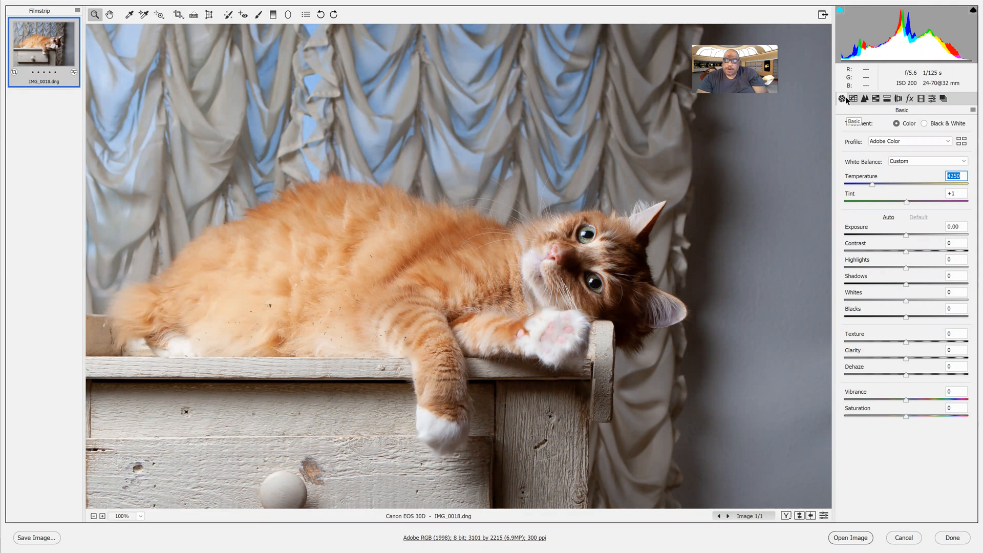
Step: Add a midtone point to the RGB point curve, try it brighter and darker, and return it to about input 132, output 131
click(855, 100)
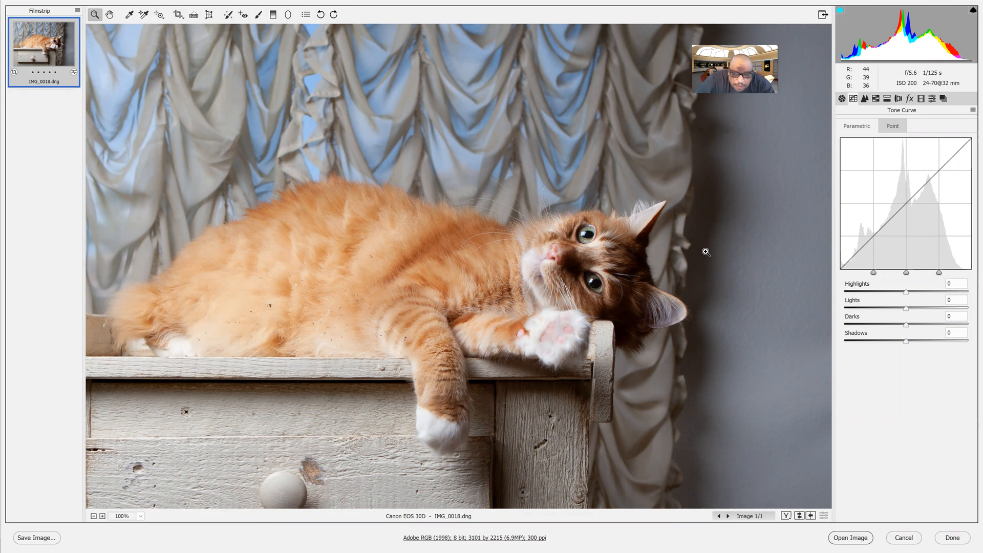
click(886, 125)
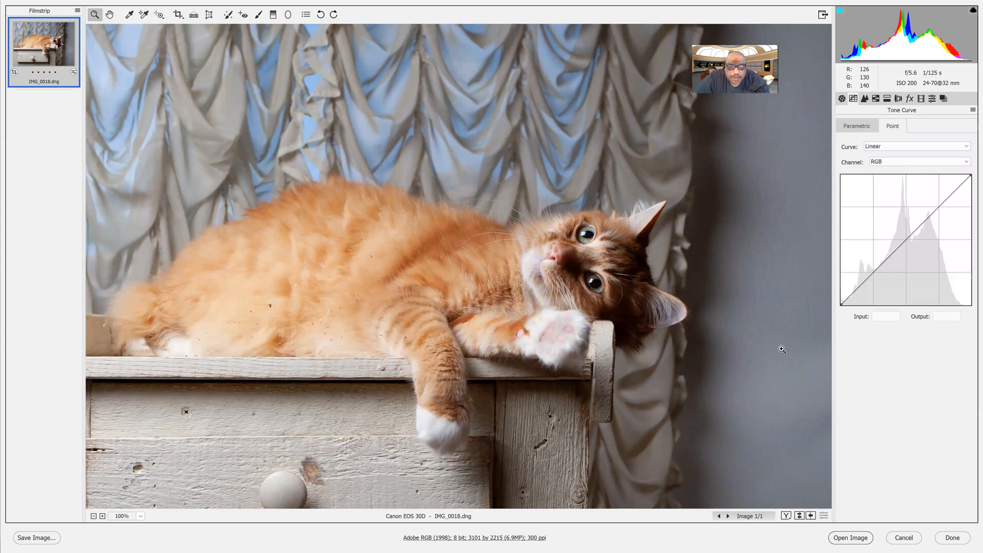
click(904, 234)
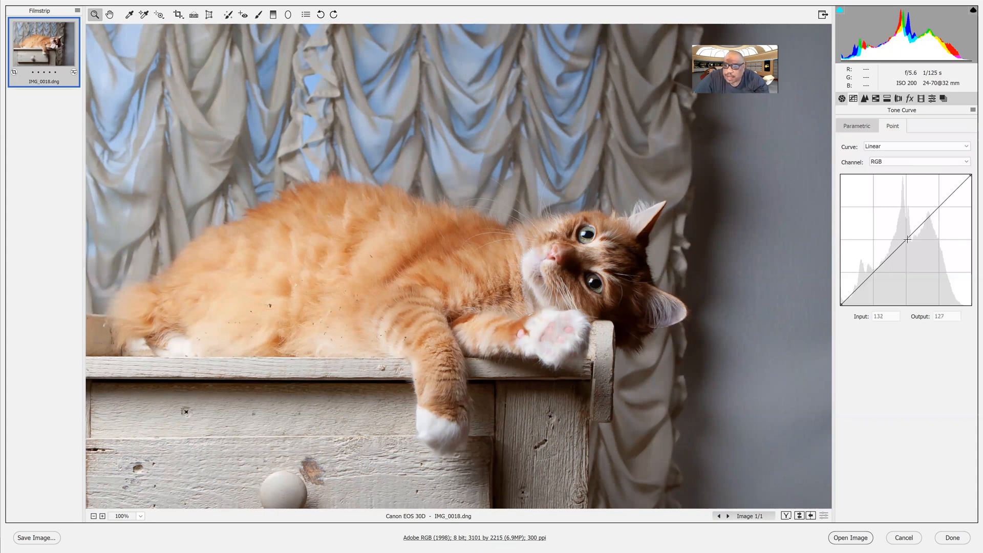
drag(903, 234, 901, 228)
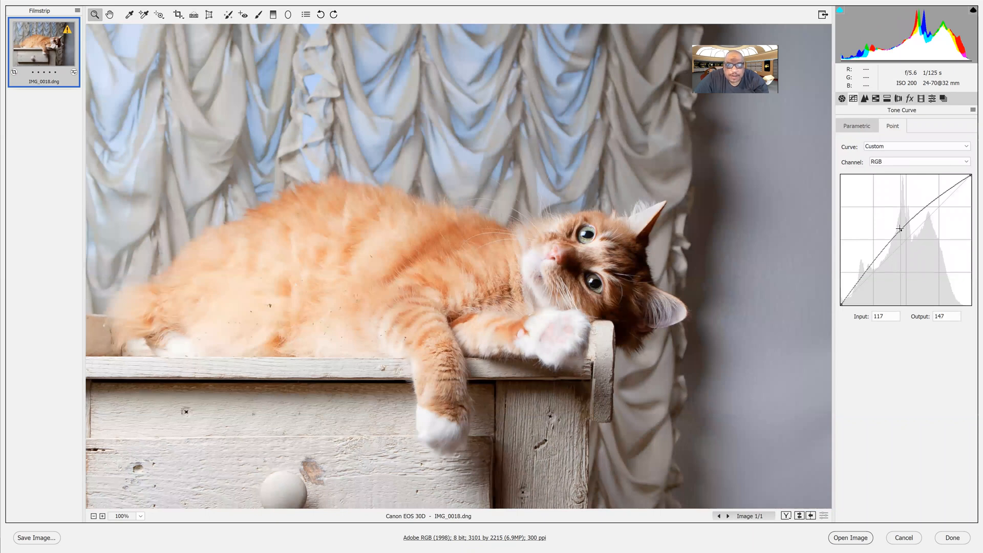
drag(900, 228, 915, 244)
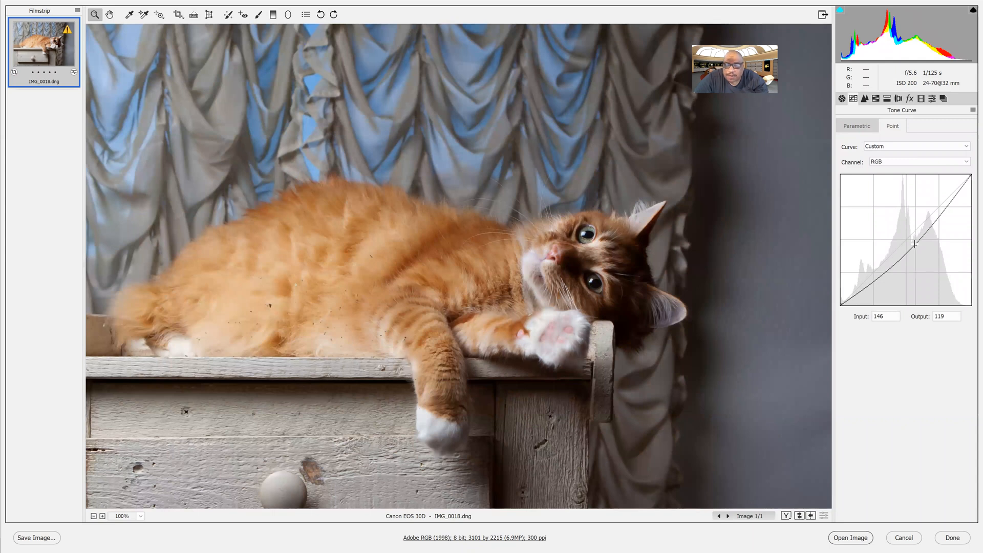
drag(915, 244, 908, 238)
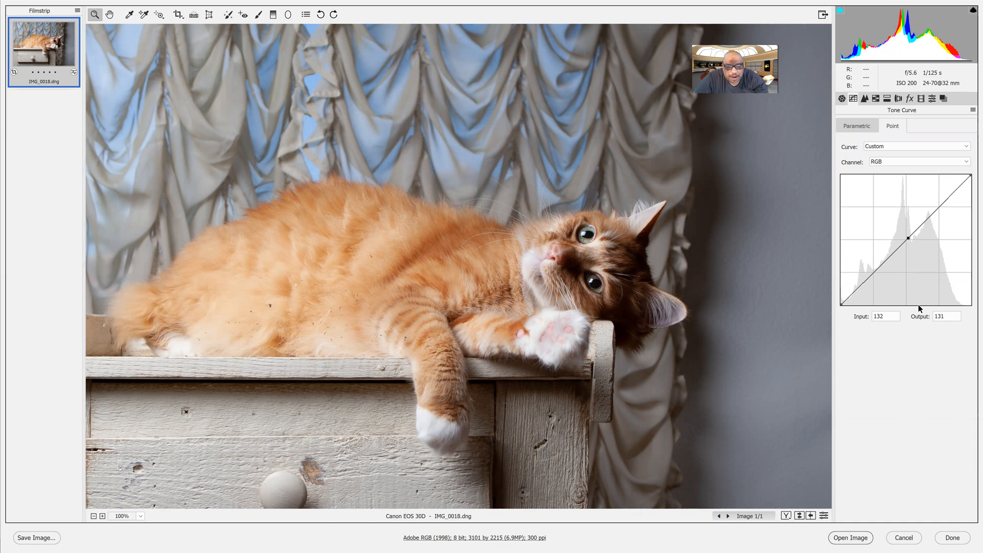
Step: Add highlight and shadow points to the RGB curve and raise the highlight point at input 195 to about output 206
click(940, 206)
click(876, 273)
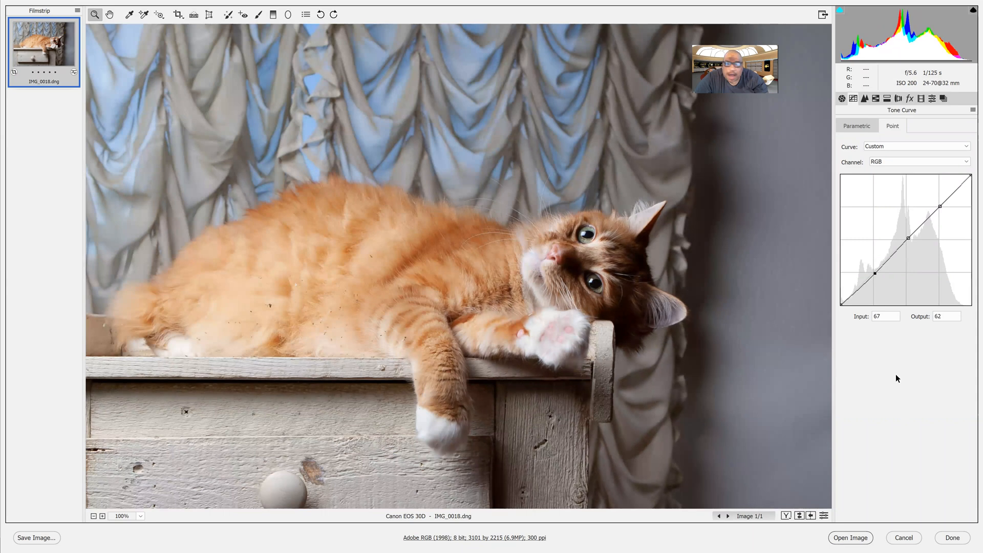
click(940, 207)
key(Up)
key(Up)
key(Up)
key(Up)
key(Up)
key(Up)
key(Up)
key(Up)
key(Up)
key(Up)
key(Up)
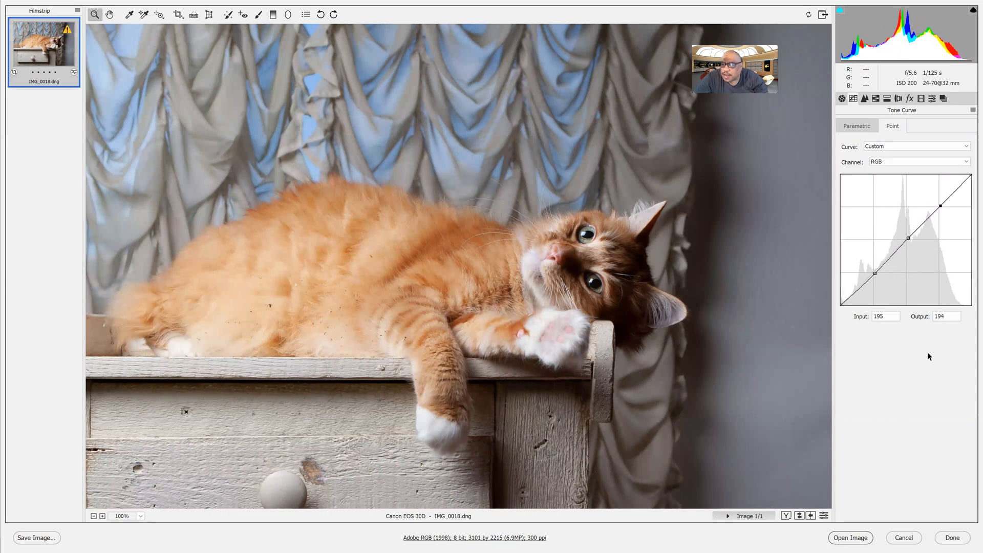
key(Up)
key(Up)
key(Up)
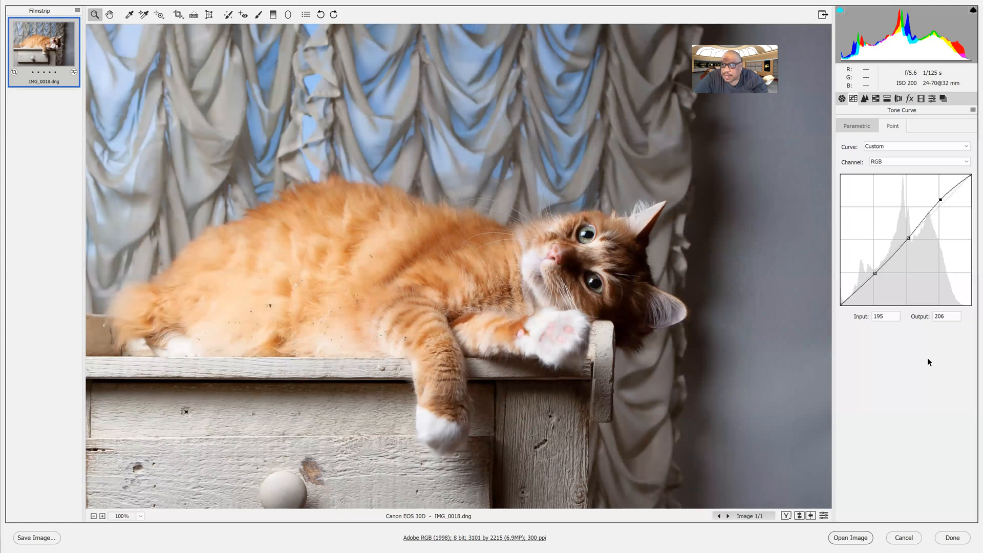
Step: Lower the RGB curve's shadow point at input 68 to output 50 to deepen the shadows
click(875, 273)
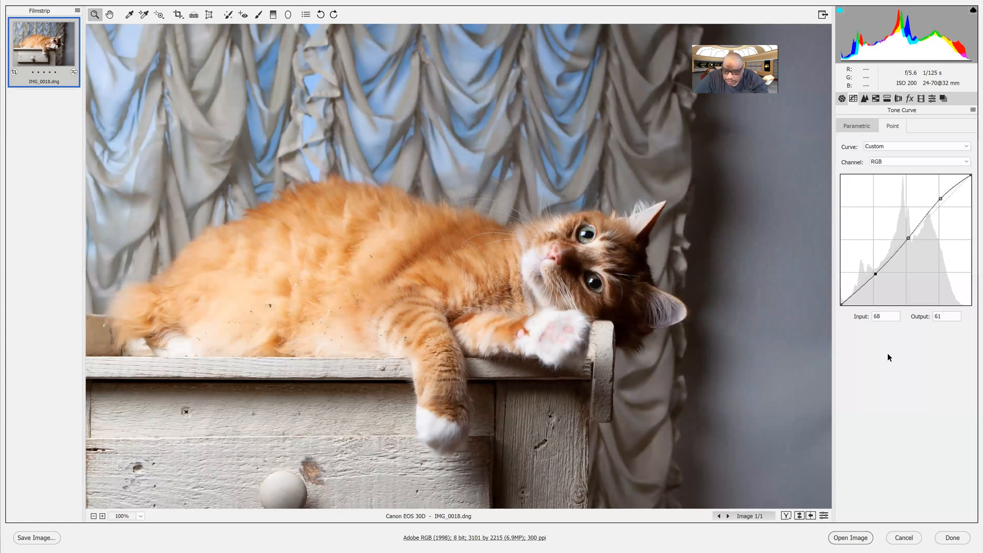
key(Down)
key(Down)
key(Down)
key(Down)
key(Down)
key(Down)
key(Down)
key(Down)
key(Down)
key(Down)
key(Down)
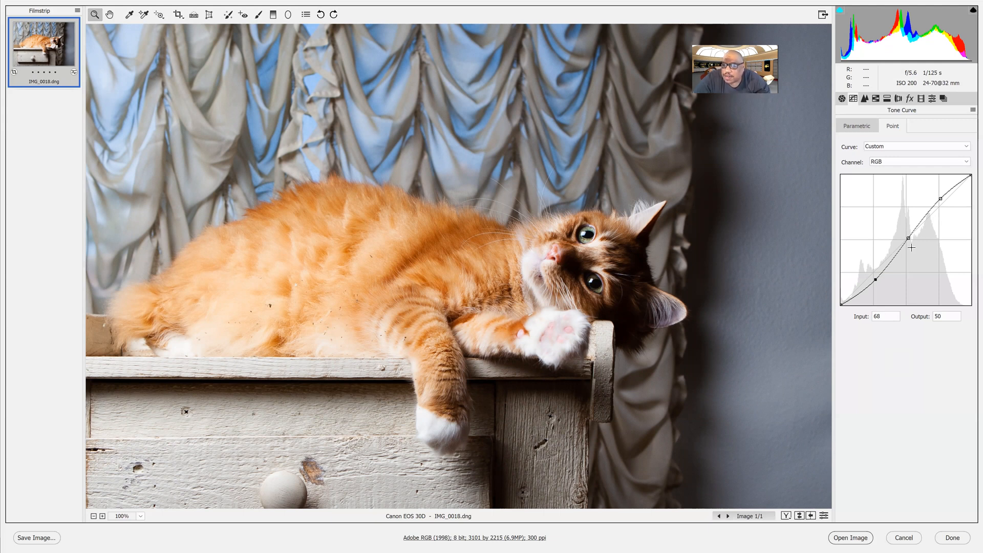
Step: Remove the midtone, shadow and highlight points from the RGB curve
drag(878, 238, 771, 240)
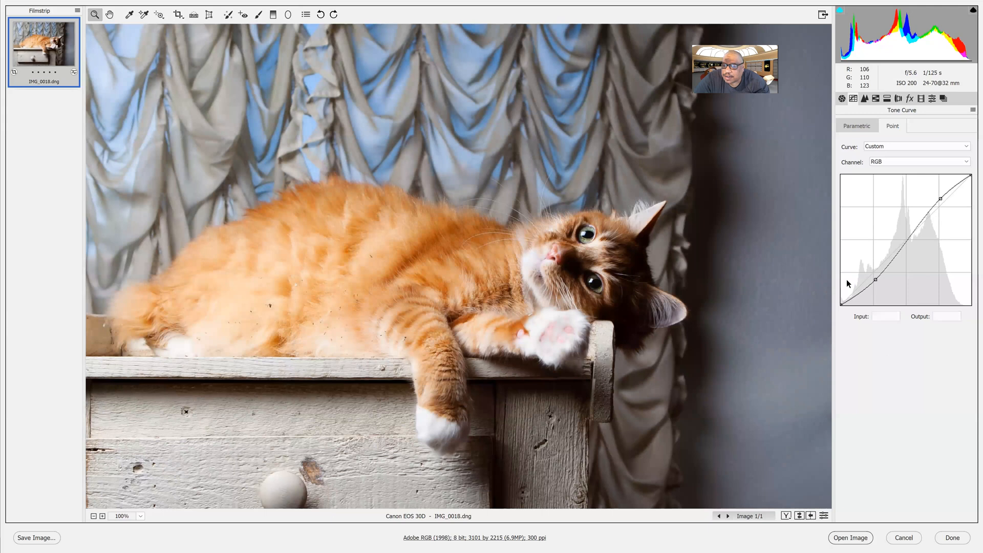
drag(877, 279, 791, 278)
drag(941, 198, 786, 221)
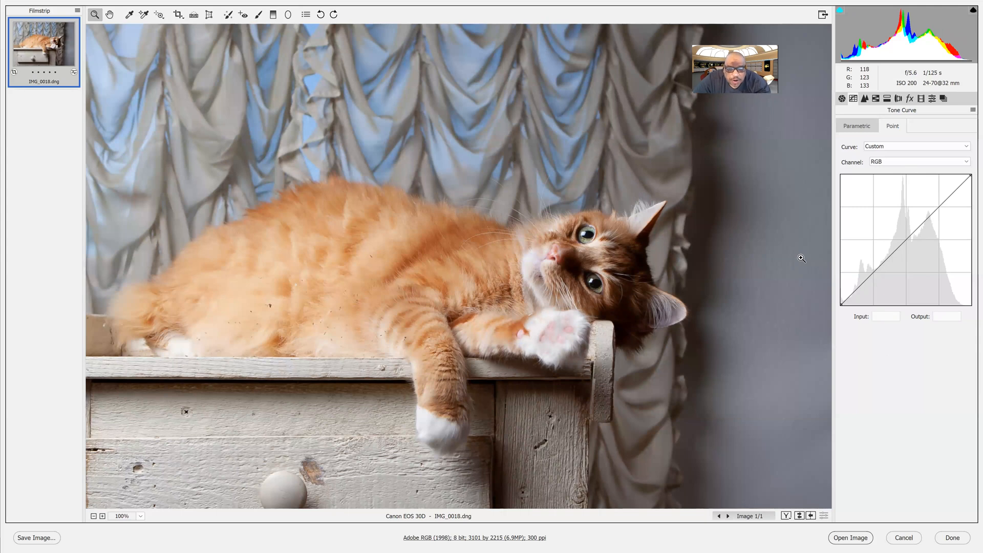
Step: Add a midtone point on the Red channel curve near the diagonal, and try shifting both endpoints before returning them to the corners
click(881, 162)
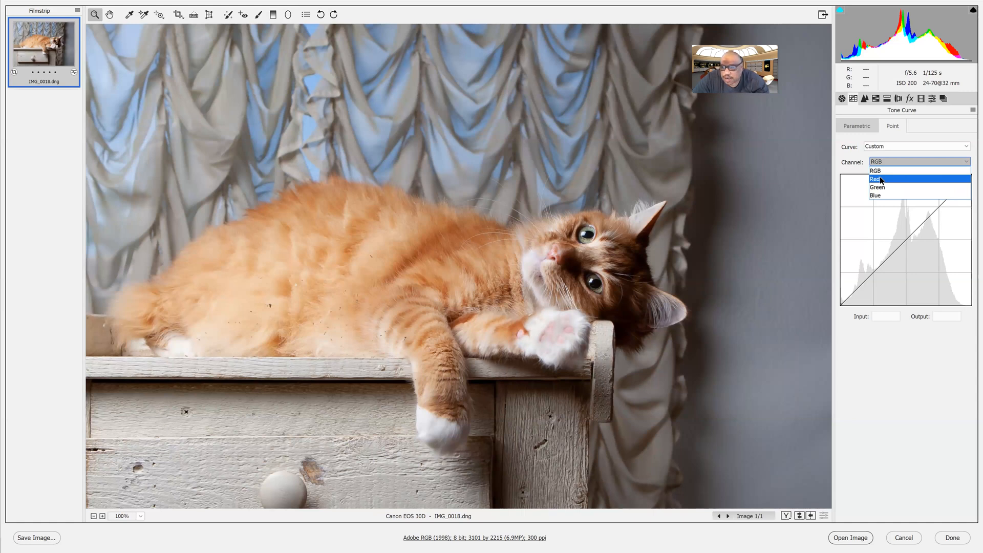
click(881, 179)
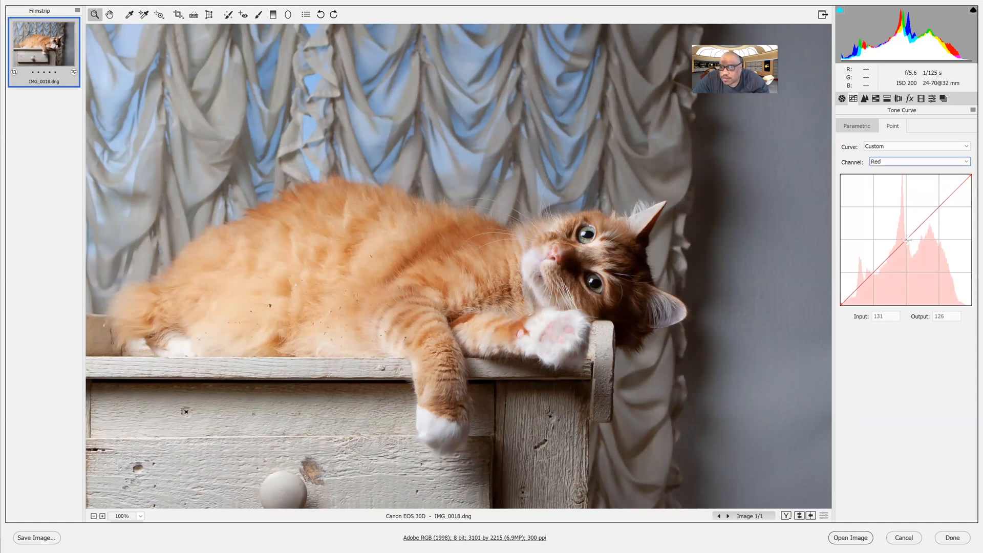
click(908, 241)
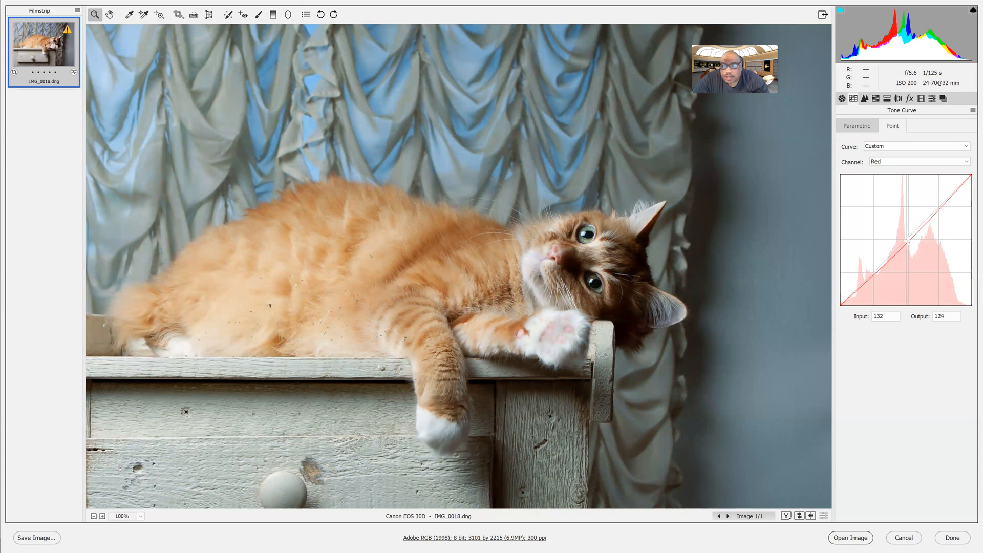
drag(909, 241, 906, 239)
click(843, 305)
drag(856, 305, 841, 305)
mouse_move(970, 175)
mouse_down()
mouse_move(953, 172)
mouse_move(972, 175)
mouse_move(969, 187)
mouse_move(971, 174)
mouse_up()
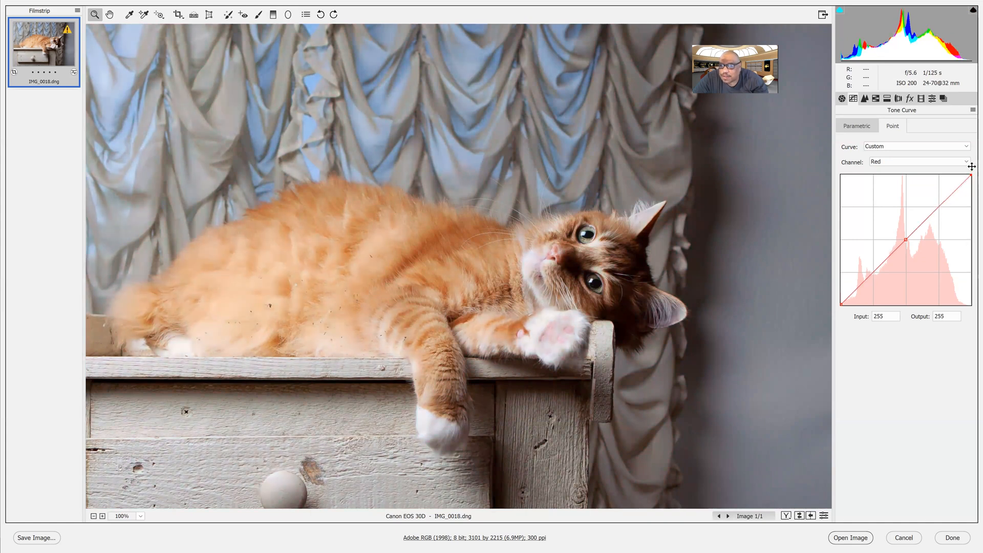
Step: Add a Green channel midtone point at about input 122, output 123, and try shifting both endpoints before returning them to the corners
click(895, 162)
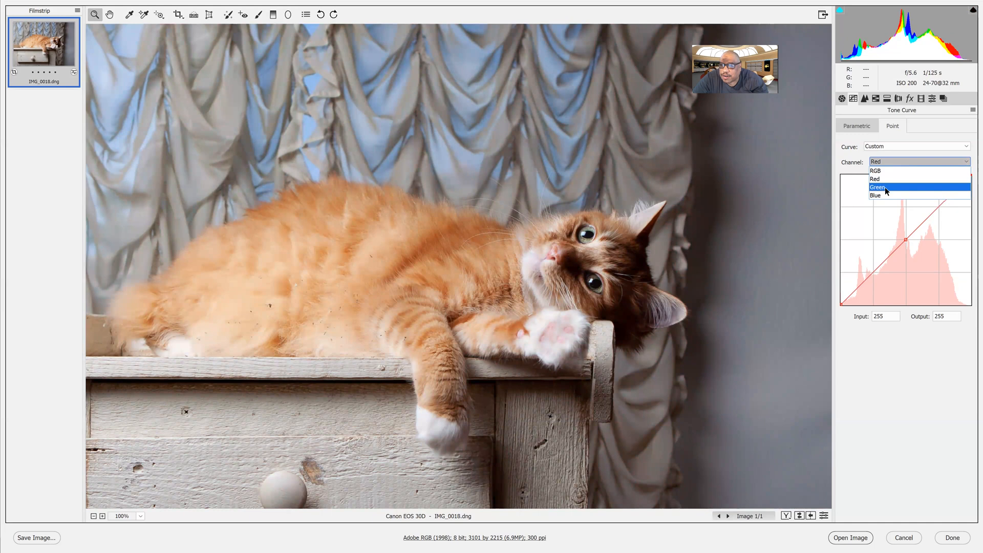
click(885, 186)
drag(902, 244, 903, 242)
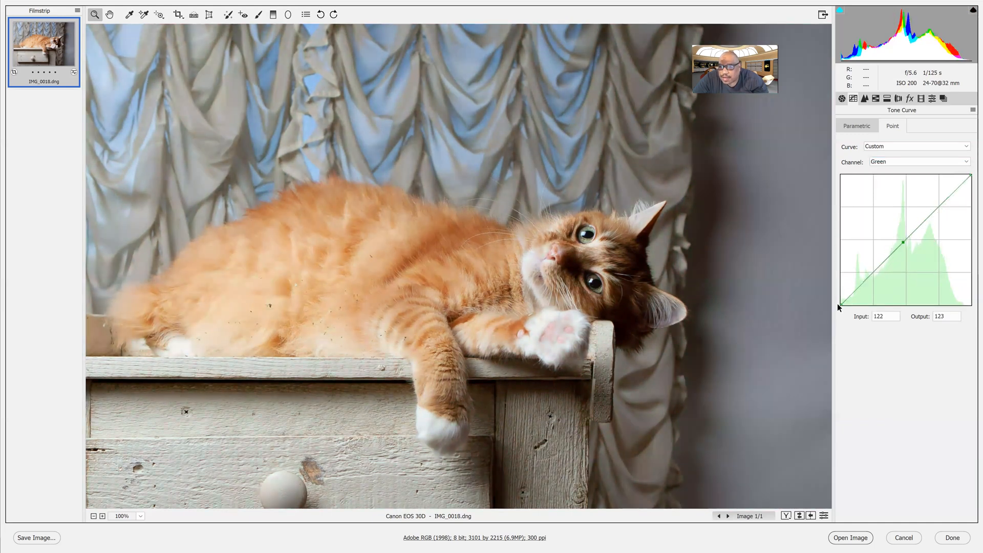
mouse_move(841, 304)
mouse_down()
mouse_move(842, 292)
mouse_move(841, 304)
mouse_up()
mouse_move(964, 177)
mouse_down()
mouse_move(969, 187)
mouse_move(971, 175)
mouse_up()
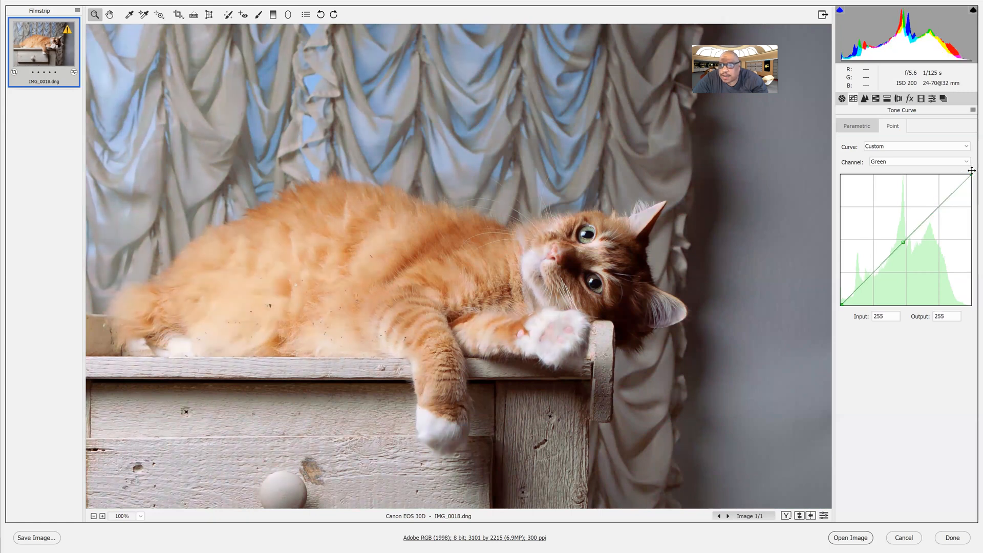
Step: Return to the RGB channel curve and try shifting its black and white endpoints, bringing them back to the corners
click(897, 161)
click(890, 171)
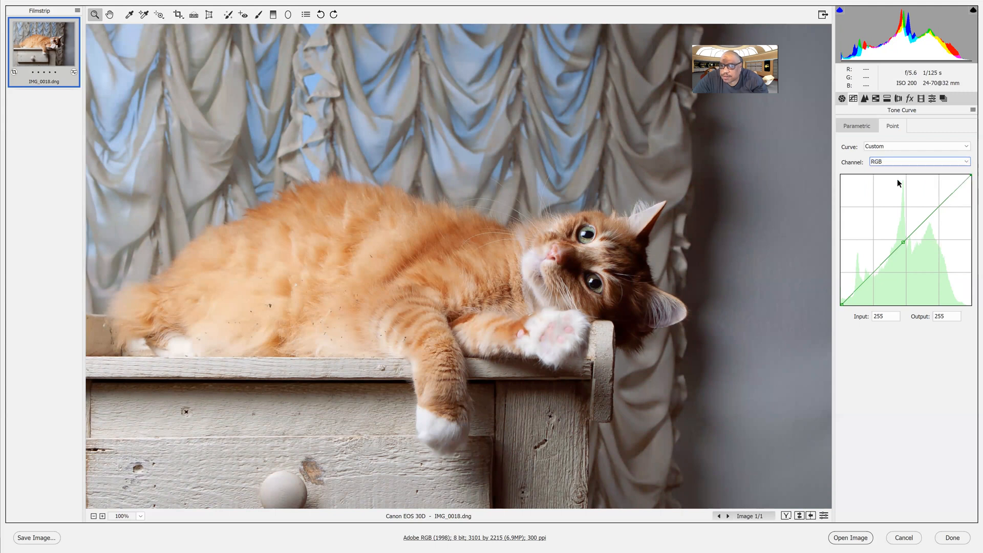
mouse_move(842, 305)
mouse_down()
mouse_move(841, 293)
mouse_move(842, 305)
mouse_move(864, 305)
mouse_move(840, 308)
mouse_up()
mouse_move(971, 175)
mouse_down()
mouse_move(952, 175)
mouse_move(972, 174)
mouse_move(972, 194)
mouse_move(971, 176)
mouse_up()
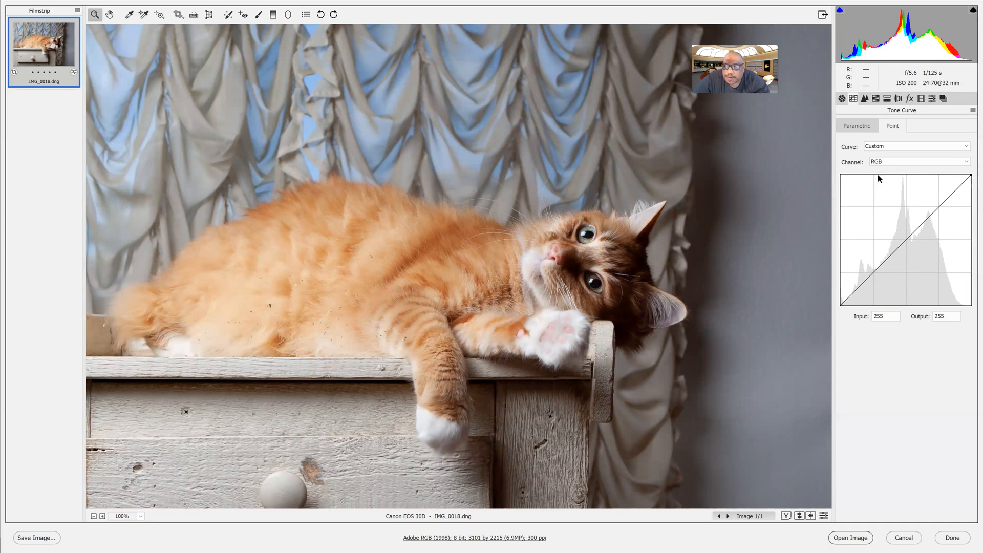
Step: Try stronger Highlights and Lights values on the parametric tone curve, bringing both back to -2
click(856, 126)
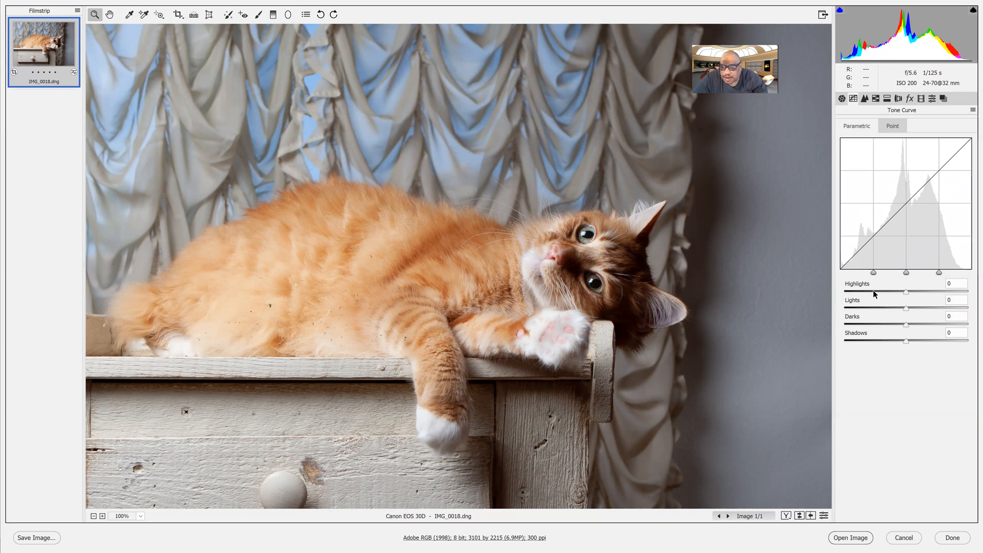
drag(906, 291, 929, 291)
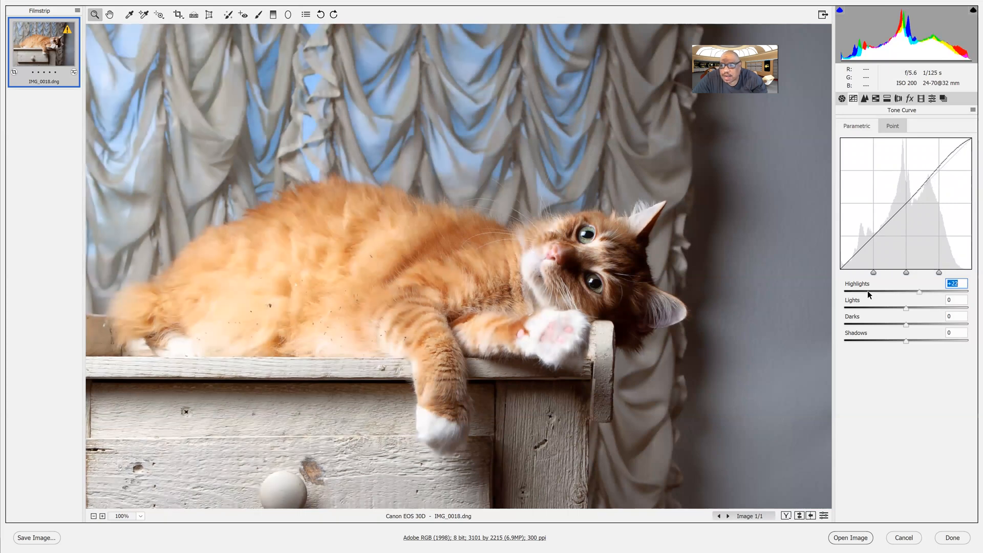
drag(883, 290, 885, 312)
click(905, 309)
click(907, 309)
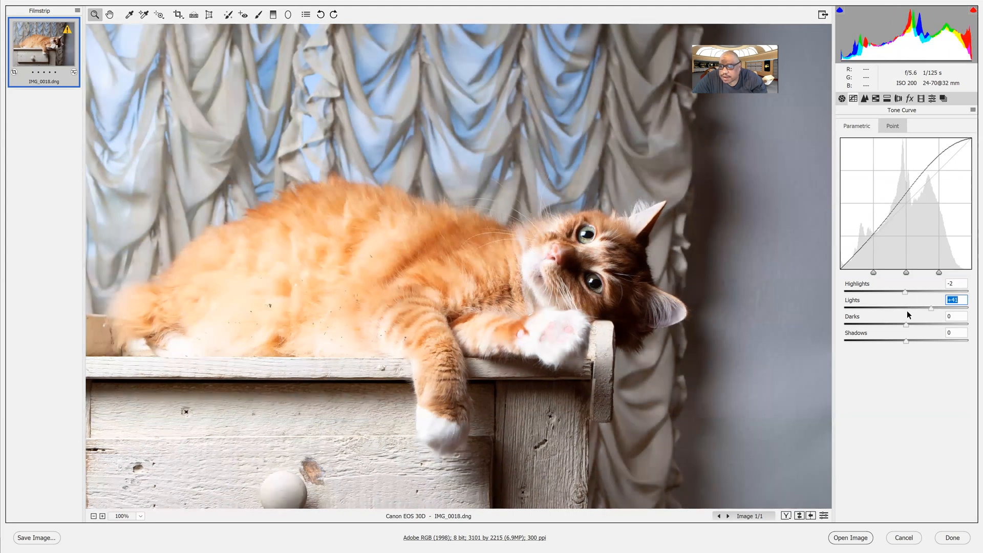
Step: Set the parametric curve's Darks to +1 and Shadows to +1, and nudge the shadow region divider slightly toward the midtones
click(905, 323)
drag(899, 321, 906, 339)
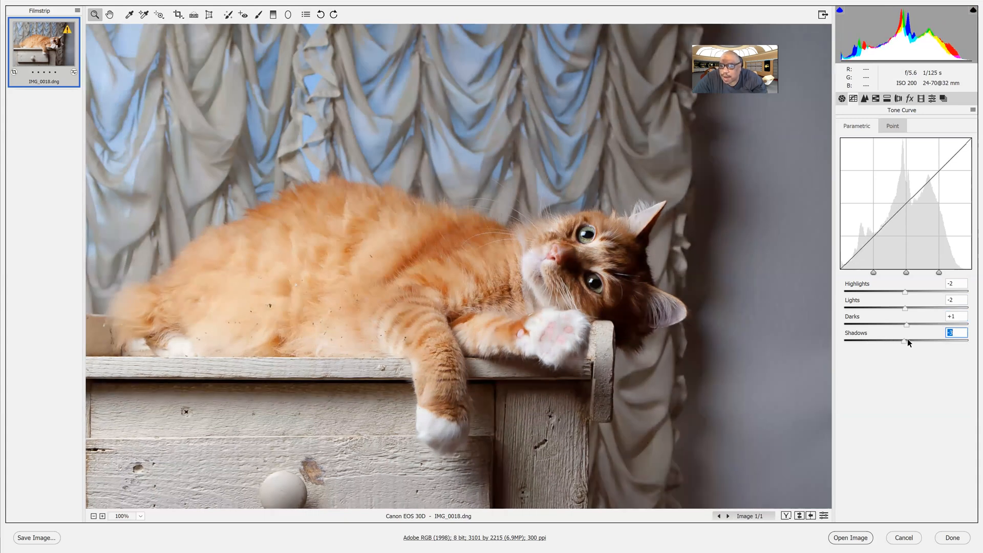
drag(873, 273, 875, 273)
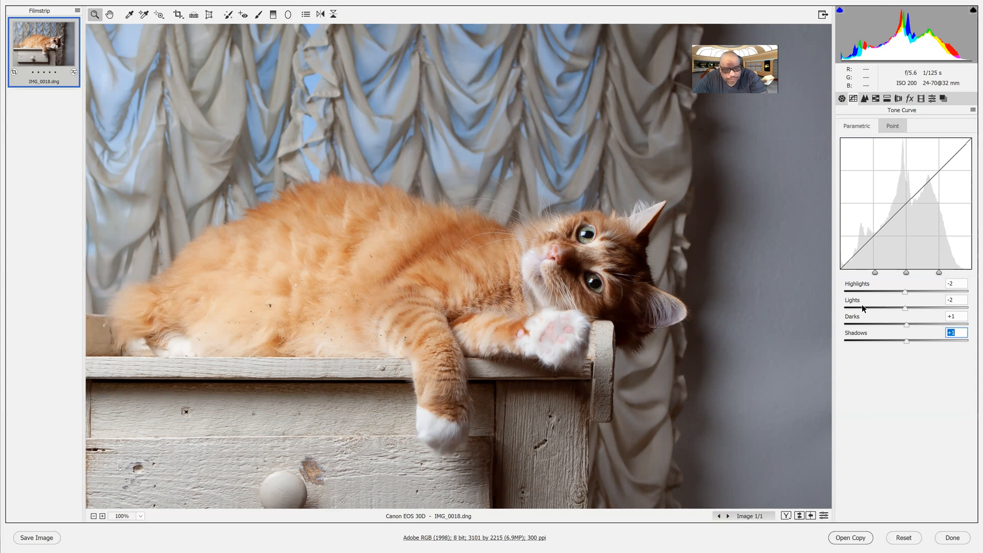
Step: Switch away from the Camera Raw window to another open application
key(alt+Tab)
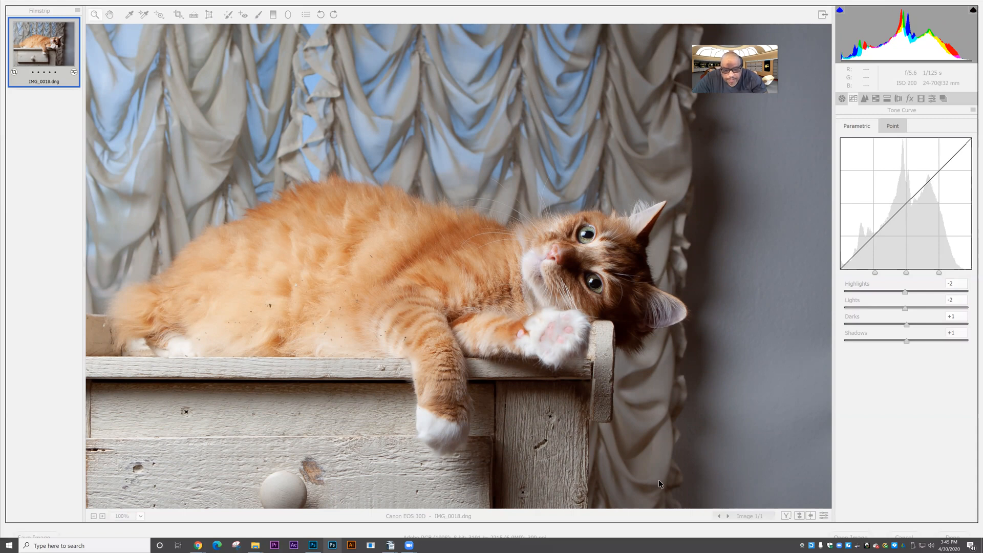